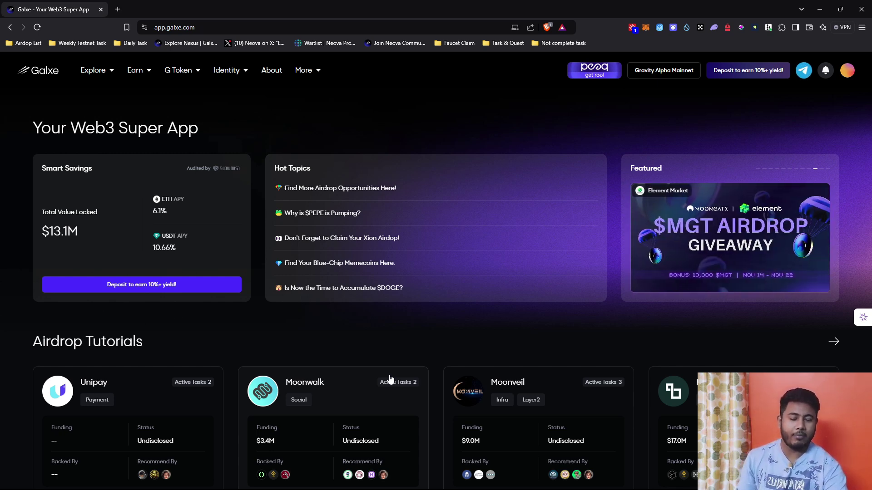
Open the Smart Savings page and look over its vaults
{"action": "mouse_move", "coordinate": [137, 73]}
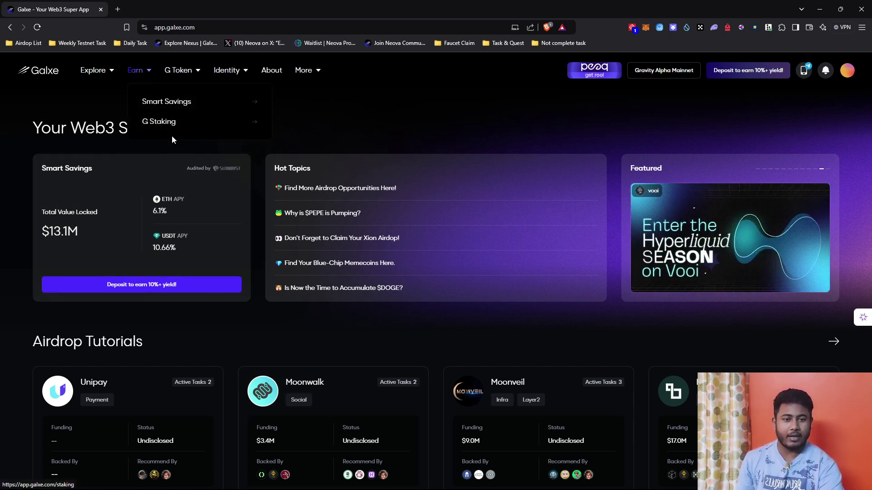
{"action": "left_click", "coordinate": [161, 104]}
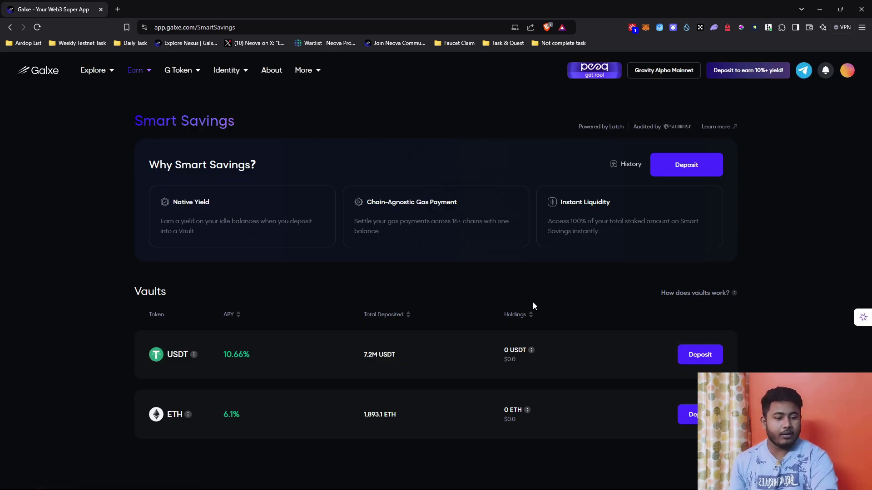
{"action": "scroll", "coordinate": [533, 302], "scroll_direction": "down", "scroll_amount": 1}
{"action": "scroll", "coordinate": [408, 291], "scroll_direction": "up", "scroll_amount": 1}
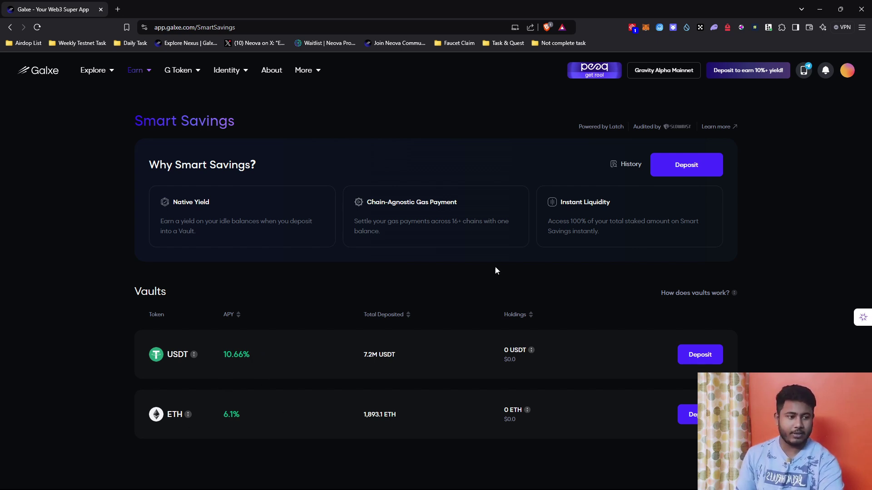
Start a Smart Savings deposit and select the USDT vault as its destination
{"action": "left_click", "coordinate": [695, 168]}
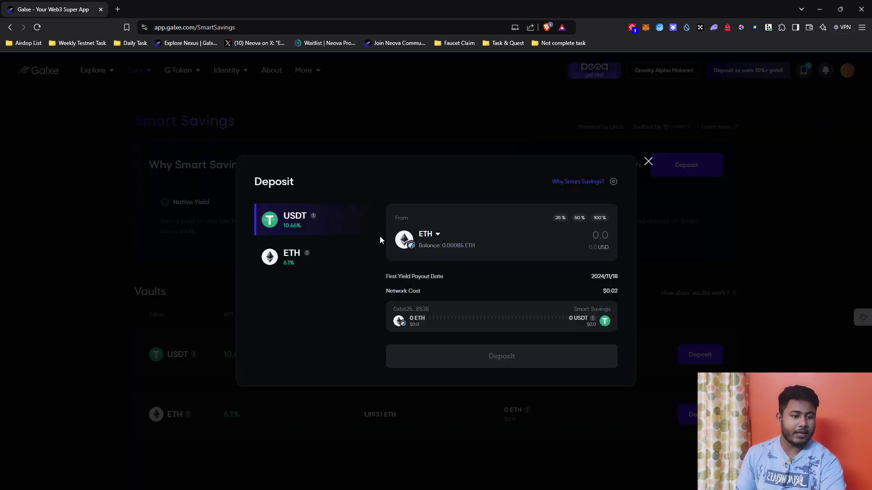
{"action": "left_click", "coordinate": [319, 259]}
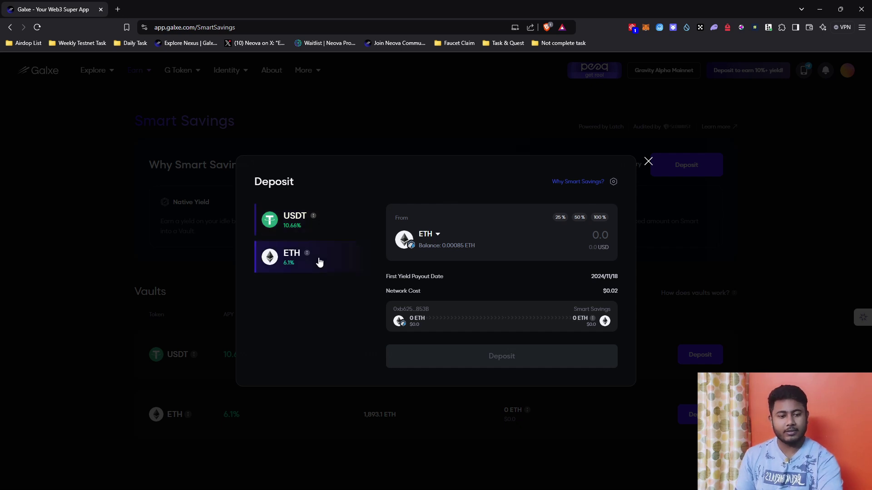
{"action": "left_click", "coordinate": [326, 221]}
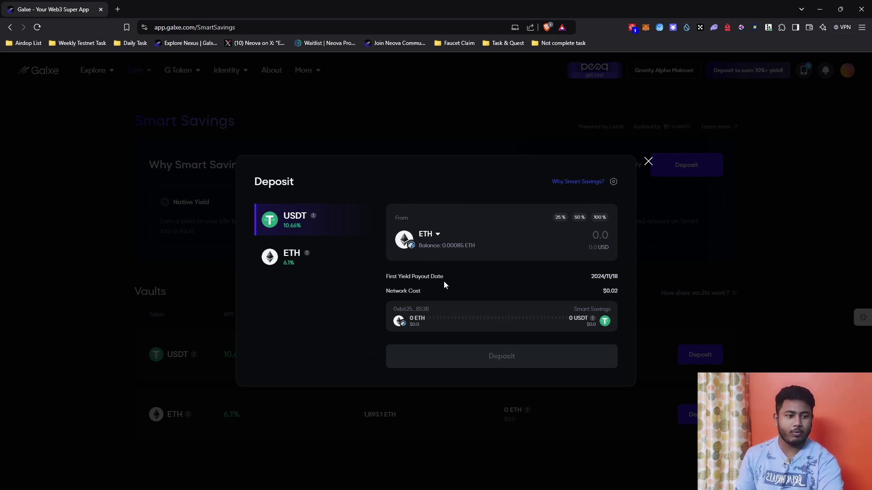
Browse the source tokens available for the deposit and choose ETH on Arbitrum
{"action": "left_click", "coordinate": [430, 235]}
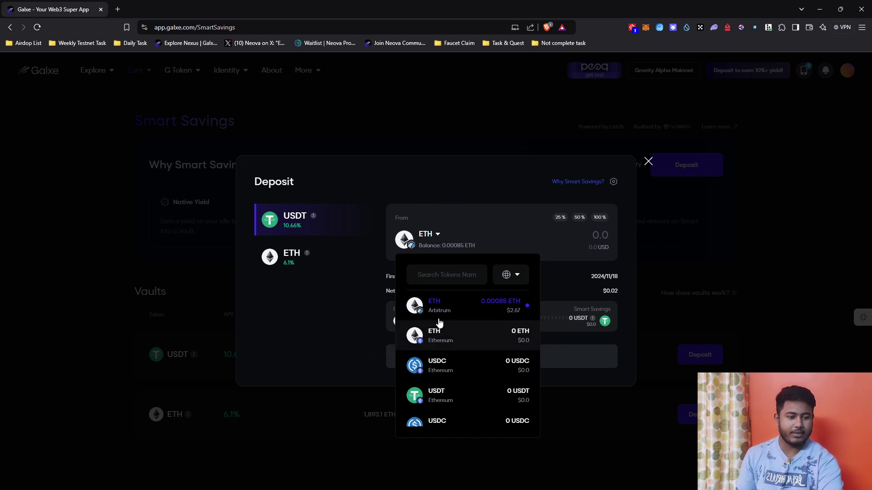
{"action": "scroll", "coordinate": [439, 371], "scroll_direction": "down", "scroll_amount": 1}
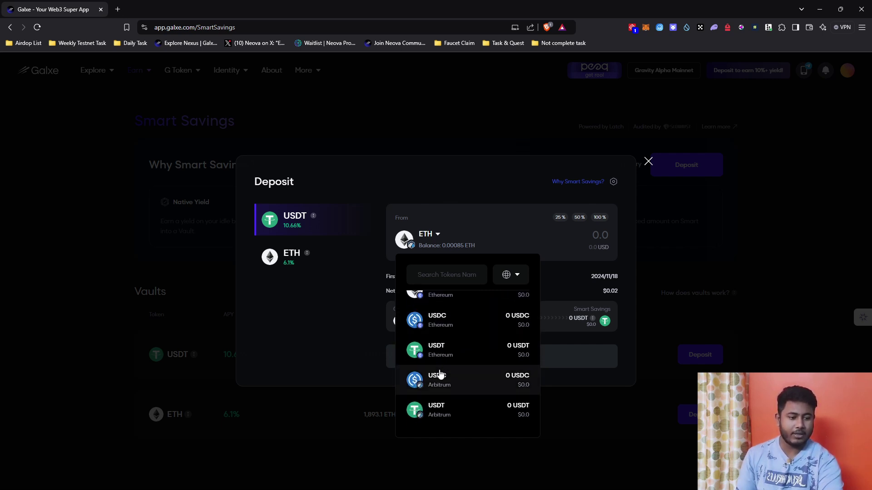
{"action": "scroll", "coordinate": [427, 348], "scroll_direction": "down", "scroll_amount": 3}
{"action": "scroll", "coordinate": [429, 351], "scroll_direction": "up", "scroll_amount": 2}
{"action": "scroll", "coordinate": [448, 378], "scroll_direction": "down", "scroll_amount": 2}
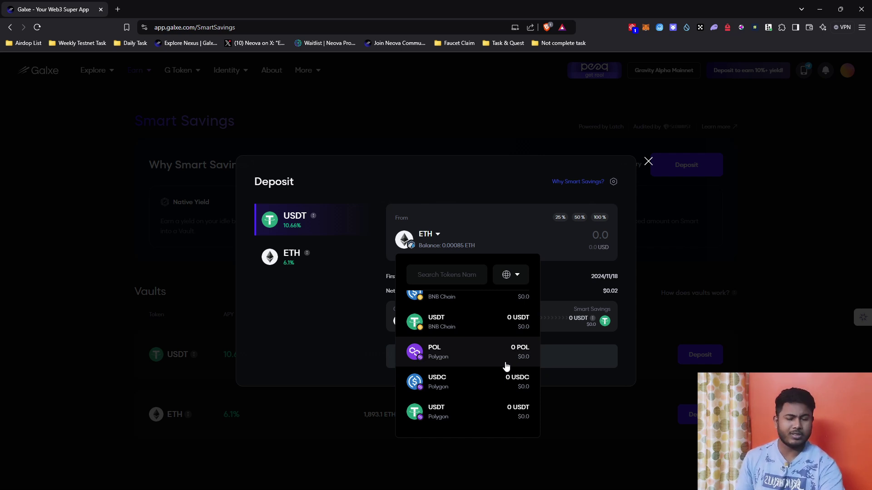
{"action": "scroll", "coordinate": [506, 366], "scroll_direction": "up", "scroll_amount": 5}
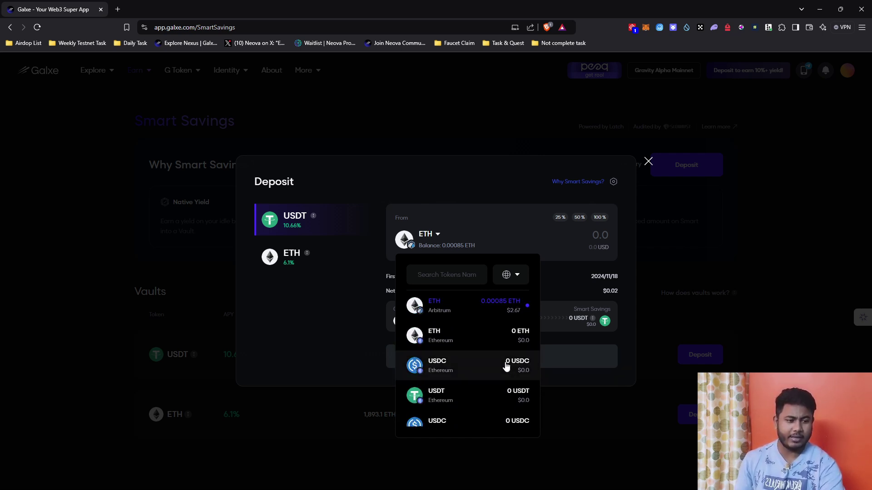
{"action": "left_click", "coordinate": [474, 311]}
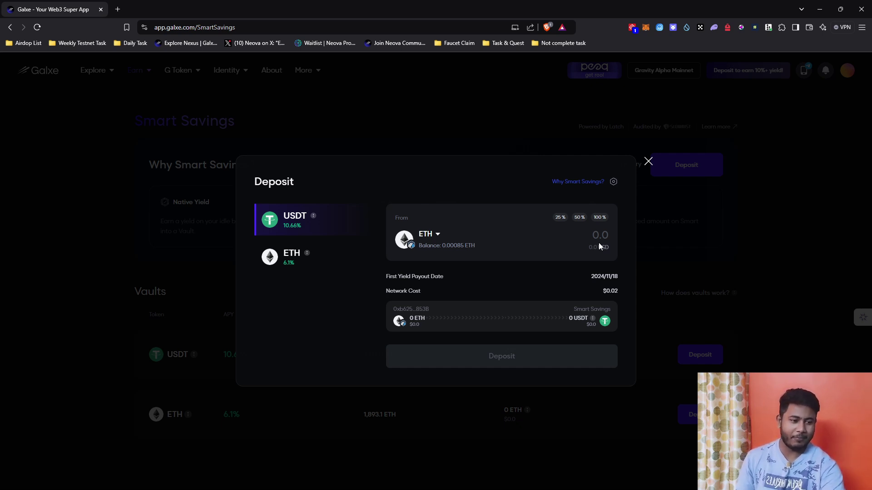
Set the deposit amount to 0.000428 ETH, submit it and agree to the Smart Savings terms of use
{"action": "type", "text": "0.000428"}
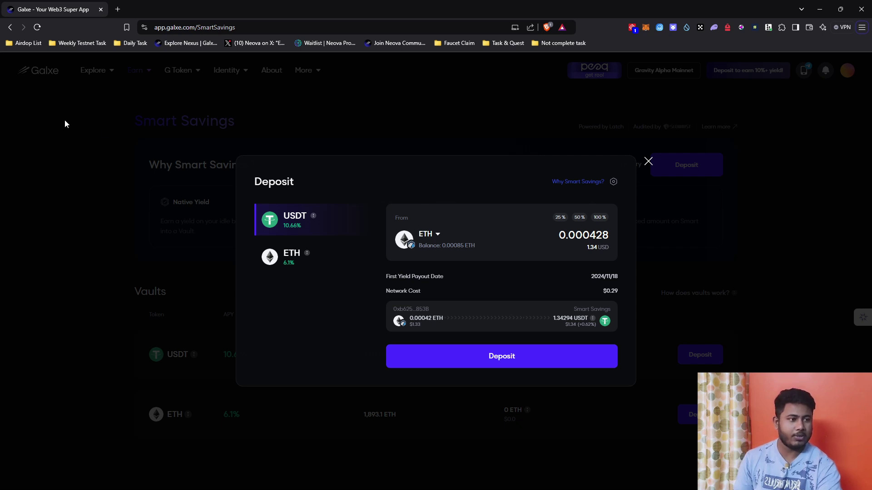
{"action": "left_click", "coordinate": [551, 364]}
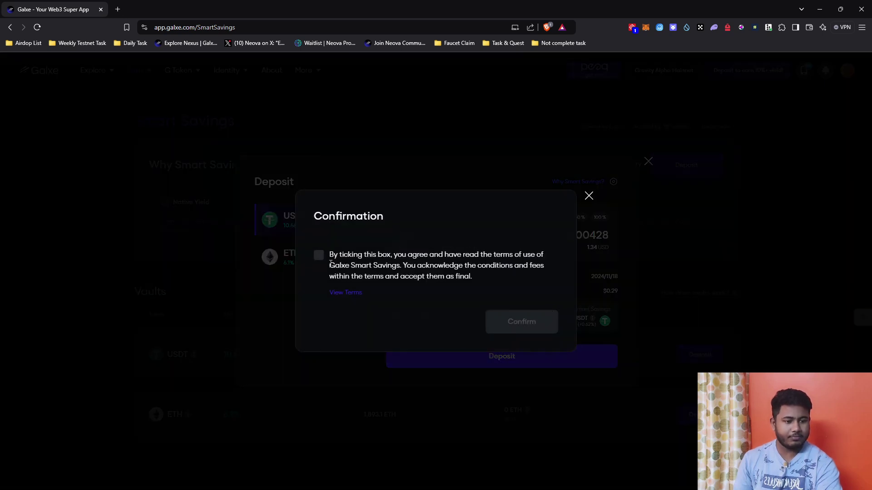
{"action": "left_click", "coordinate": [318, 256]}
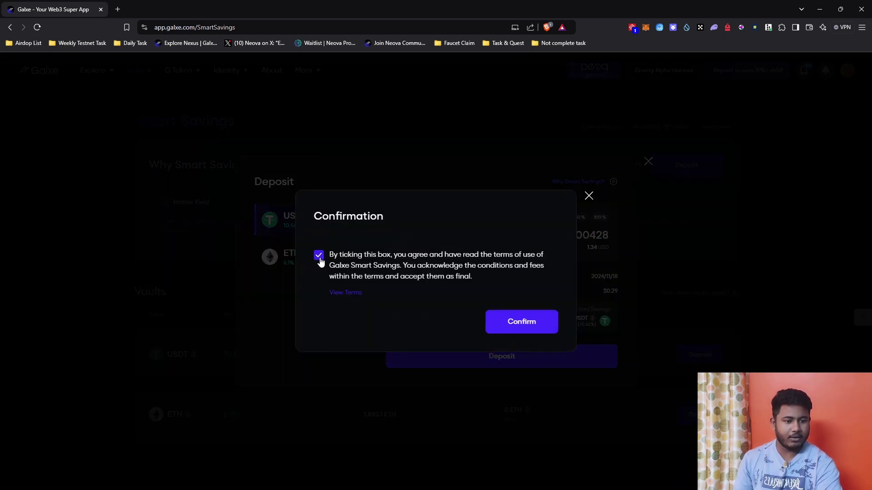
{"action": "left_click", "coordinate": [524, 325]}
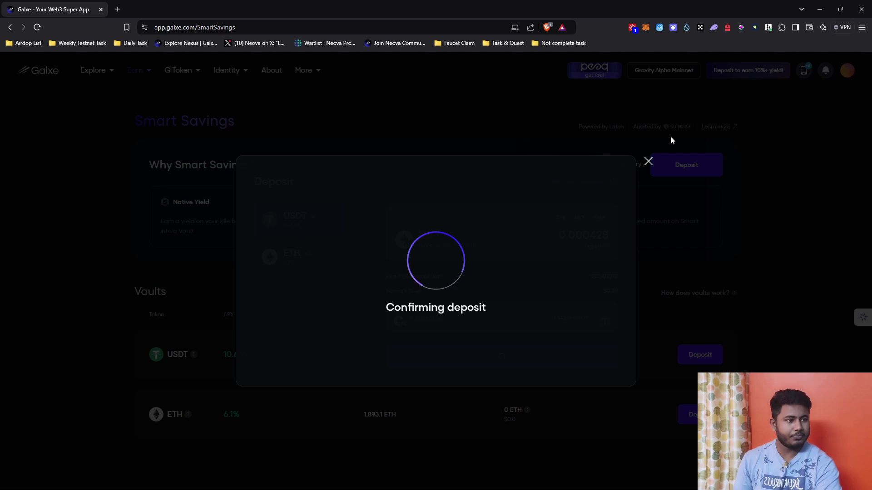
Approve the deposit's signature request and transaction request in MetaMask, and close the deposit summary to return to the Smart Savings page
{"action": "left_click_drag", "start_coordinate": [807, 4], "coordinate": [720, 88]}
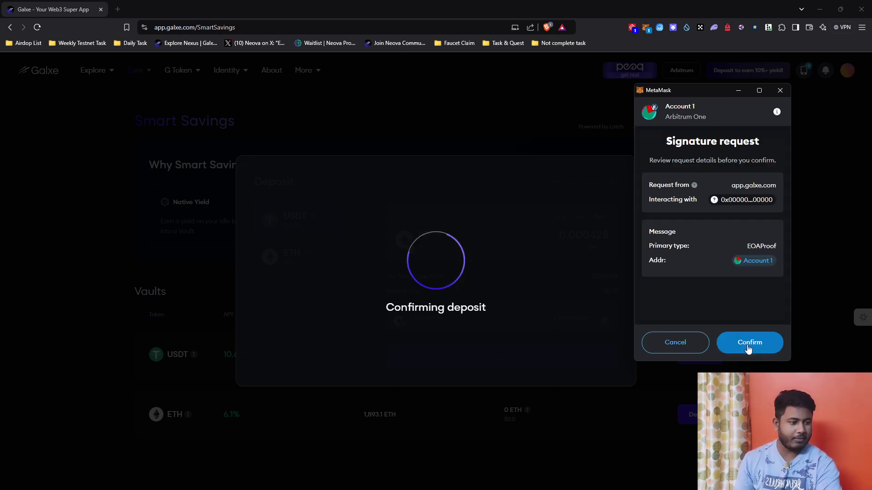
{"action": "left_click", "coordinate": [748, 346]}
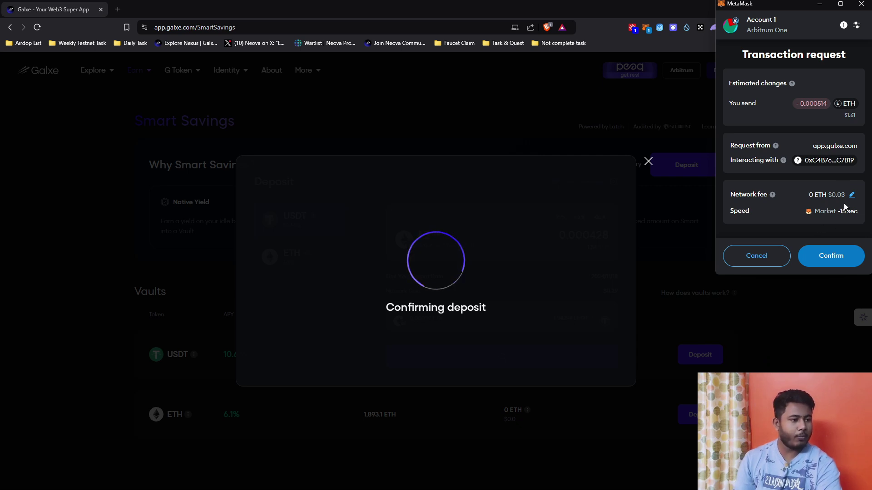
{"action": "left_click_drag", "start_coordinate": [781, 9], "coordinate": [745, 67]}
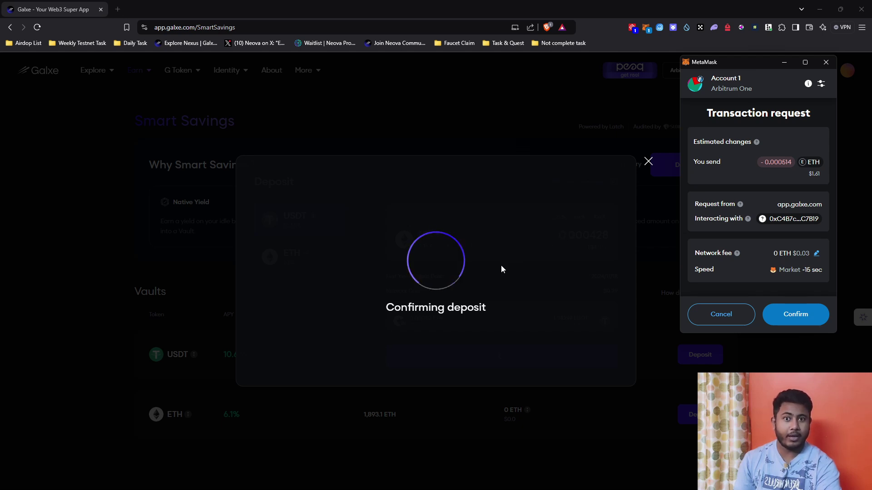
{"action": "left_click", "coordinate": [805, 316]}
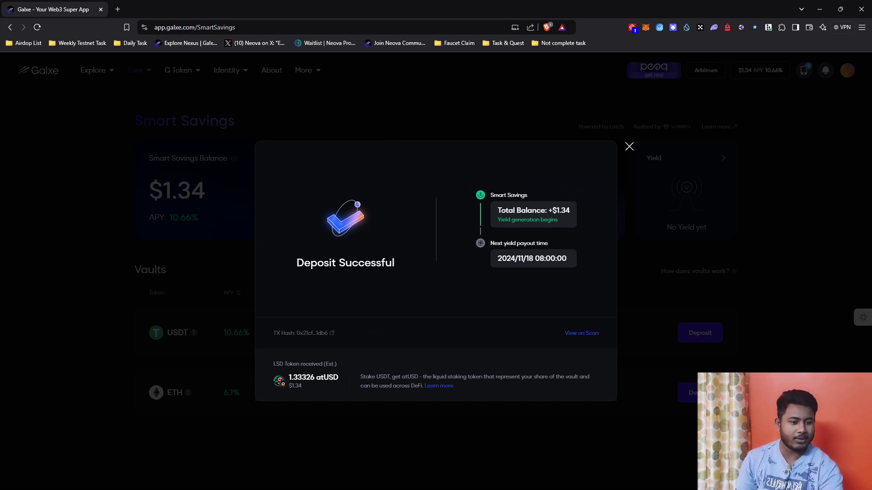
{"action": "left_click", "coordinate": [629, 146]}
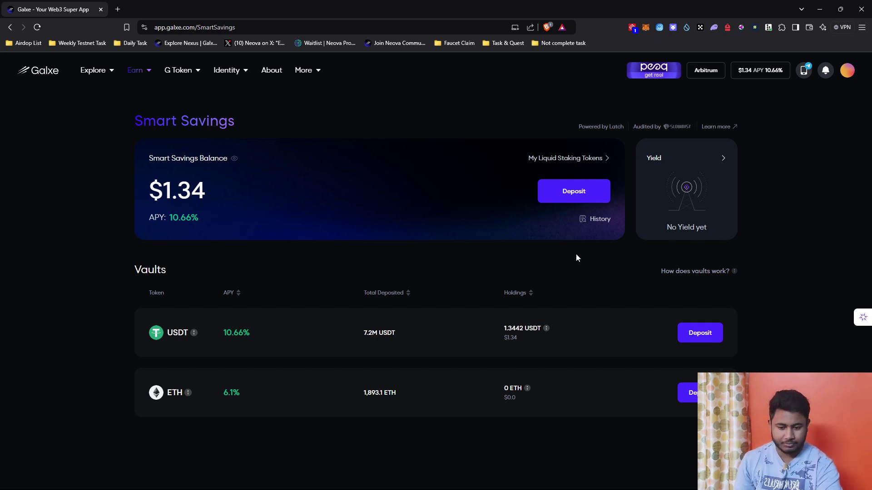
{"action": "scroll", "coordinate": [576, 253], "scroll_direction": "down", "scroll_amount": 1}
{"action": "scroll", "coordinate": [575, 254], "scroll_direction": "up", "scroll_amount": 1}
{"action": "scroll", "coordinate": [575, 257], "scroll_direction": "up", "scroll_amount": 1}
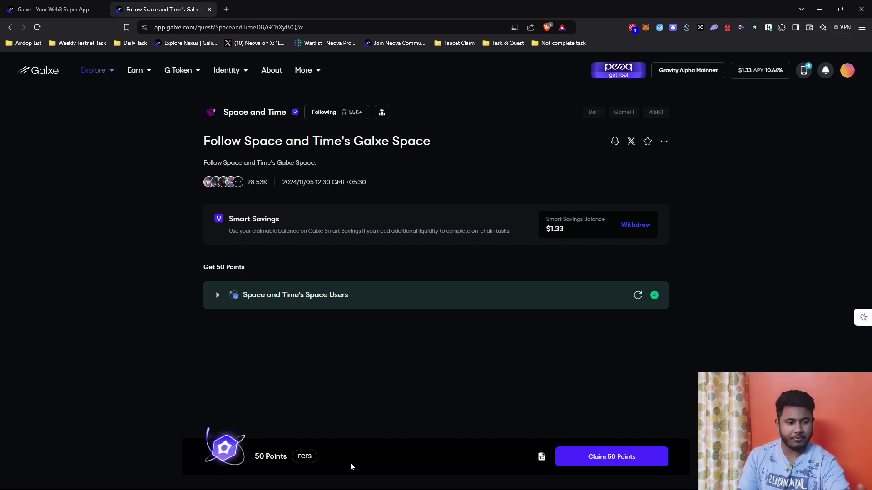
Claim the 50 points of the "Follow Space and Time's Galxe Space" quest and close the claim dialog
{"action": "left_click", "coordinate": [632, 463]}
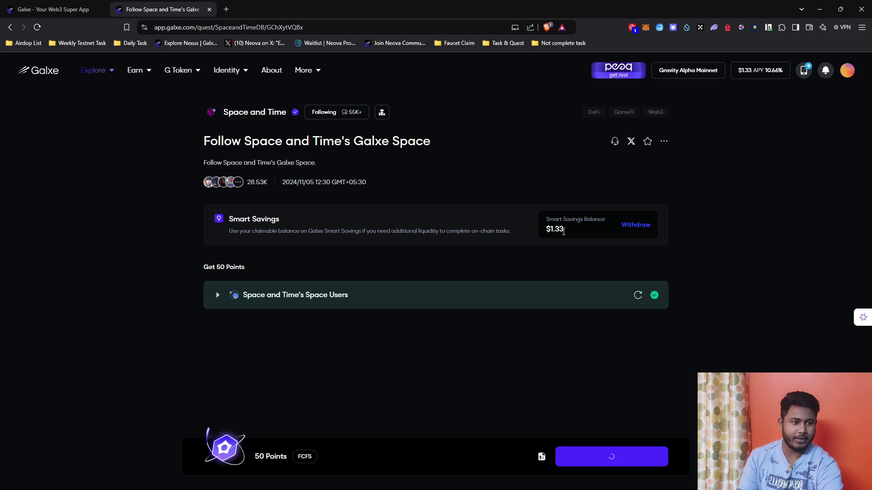
{"action": "left_click_drag", "start_coordinate": [565, 231], "coordinate": [540, 232]}
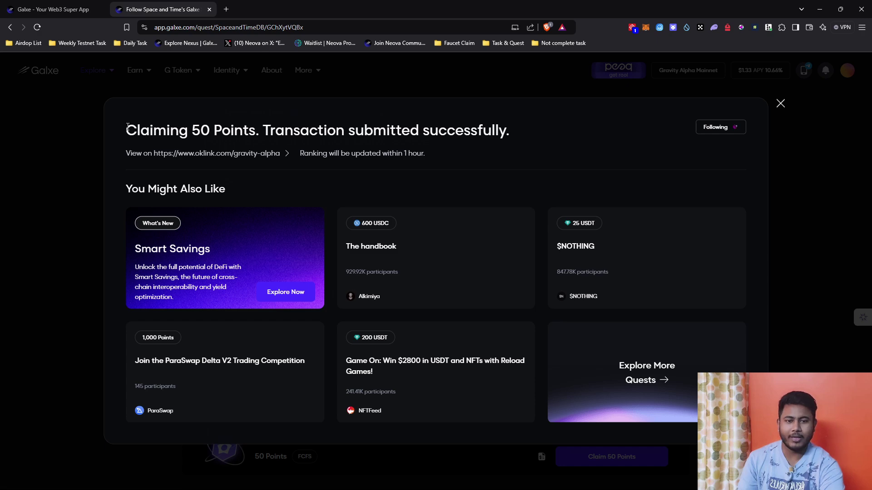
{"action": "left_click", "coordinate": [780, 104]}
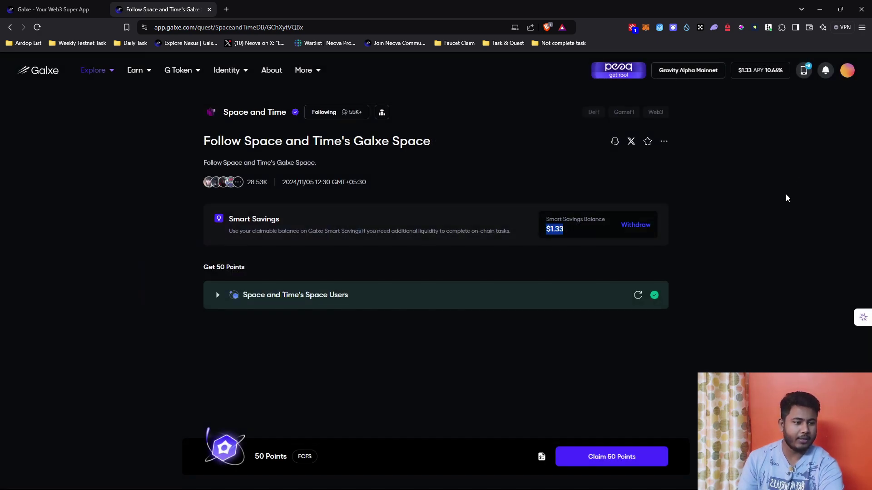
Reload the quest page and check the claim status and the Smart Savings balance
{"action": "left_click", "coordinate": [672, 364]}
{"action": "left_click", "coordinate": [37, 27]}
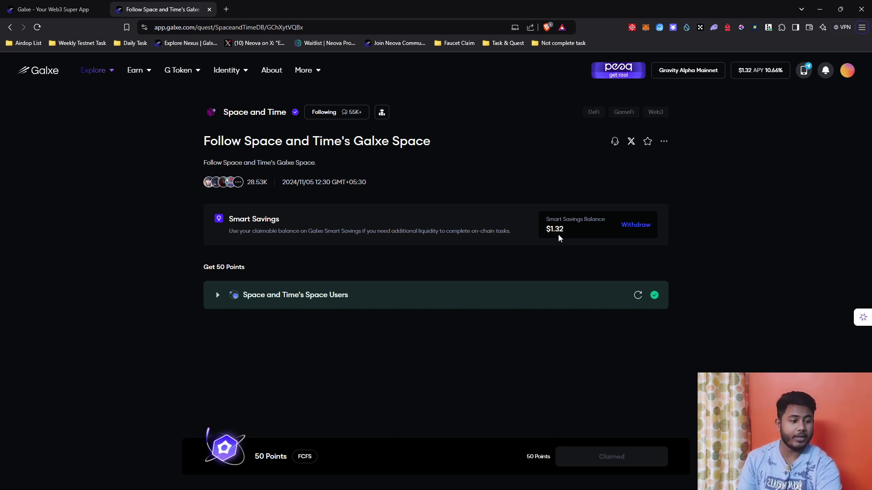
{"action": "scroll", "coordinate": [568, 273], "scroll_direction": "down", "scroll_amount": 1}
{"action": "scroll", "coordinate": [571, 292], "scroll_direction": "up", "scroll_amount": 1}
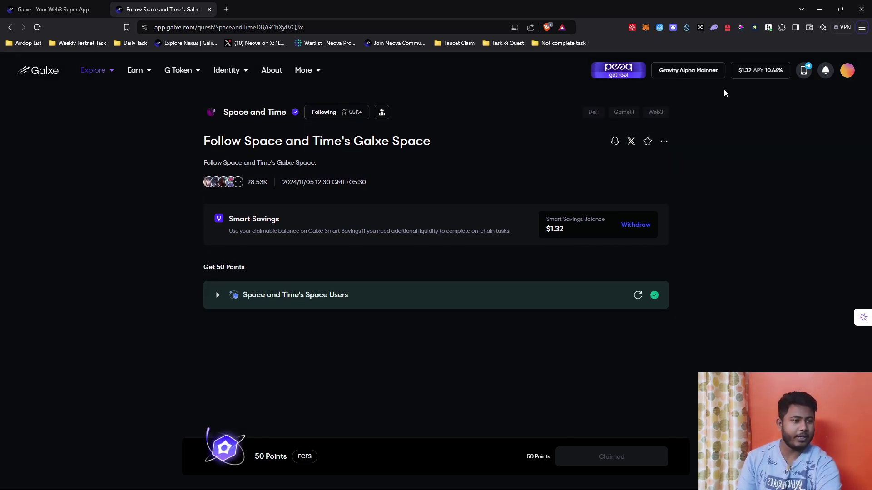
{"action": "mouse_move", "coordinate": [769, 80]}
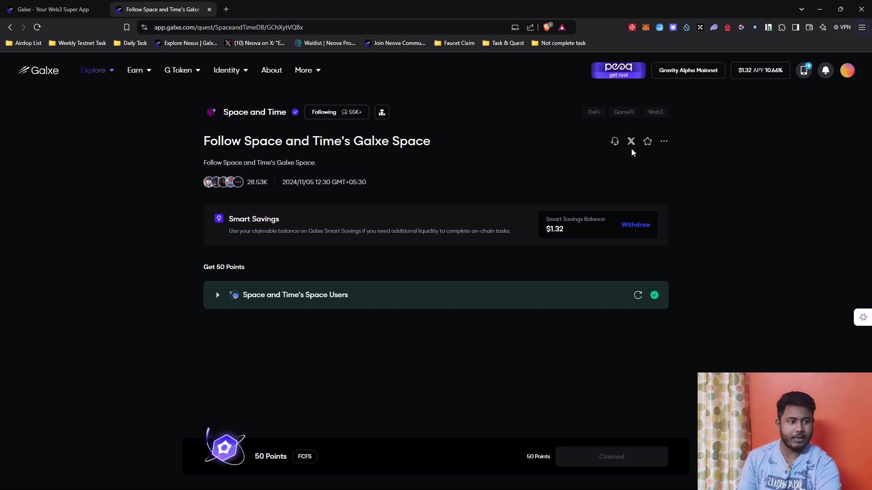